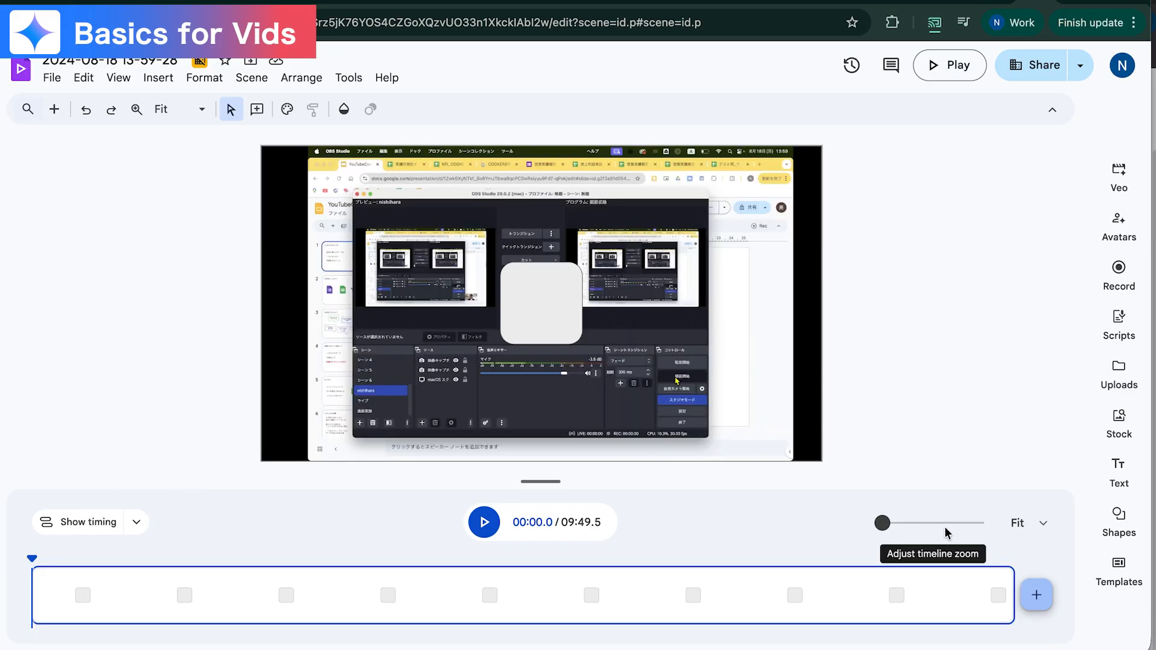
# Step: Trim the end of the video clip in the timeline so that the scene lasts 07:42.5
pyautogui.moveTo(882, 523); pyautogui.dragTo(945, 523)
pyautogui.click(1042, 524)
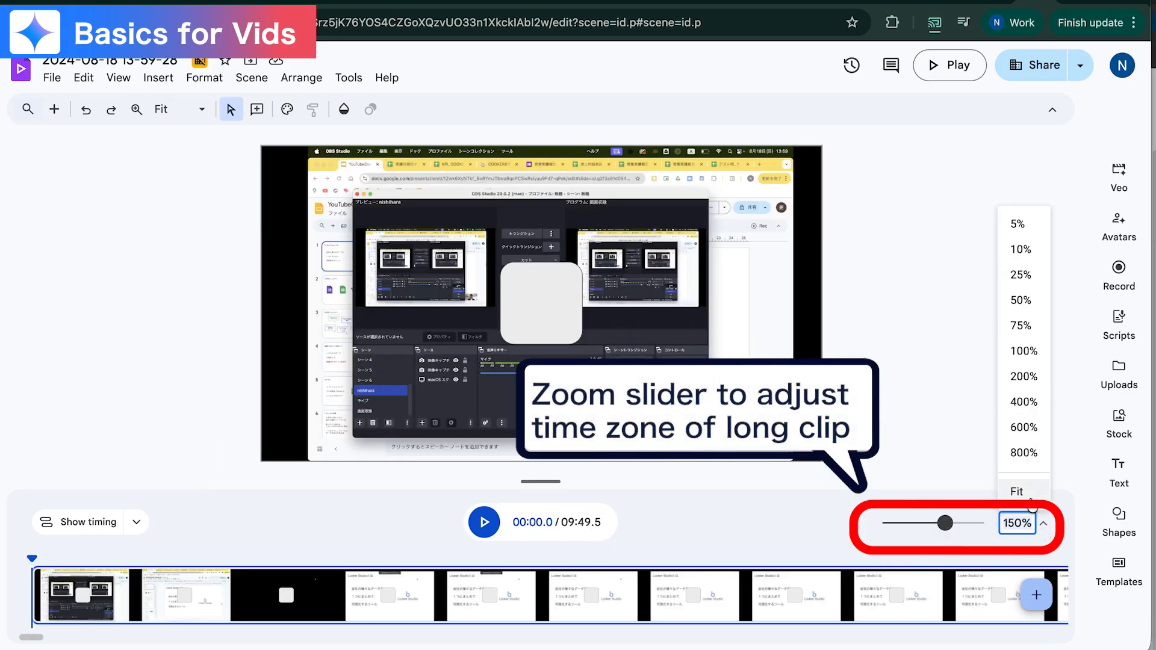
pyautogui.click(1029, 495)
pyautogui.moveTo(883, 524); pyautogui.dragTo(572, 590)
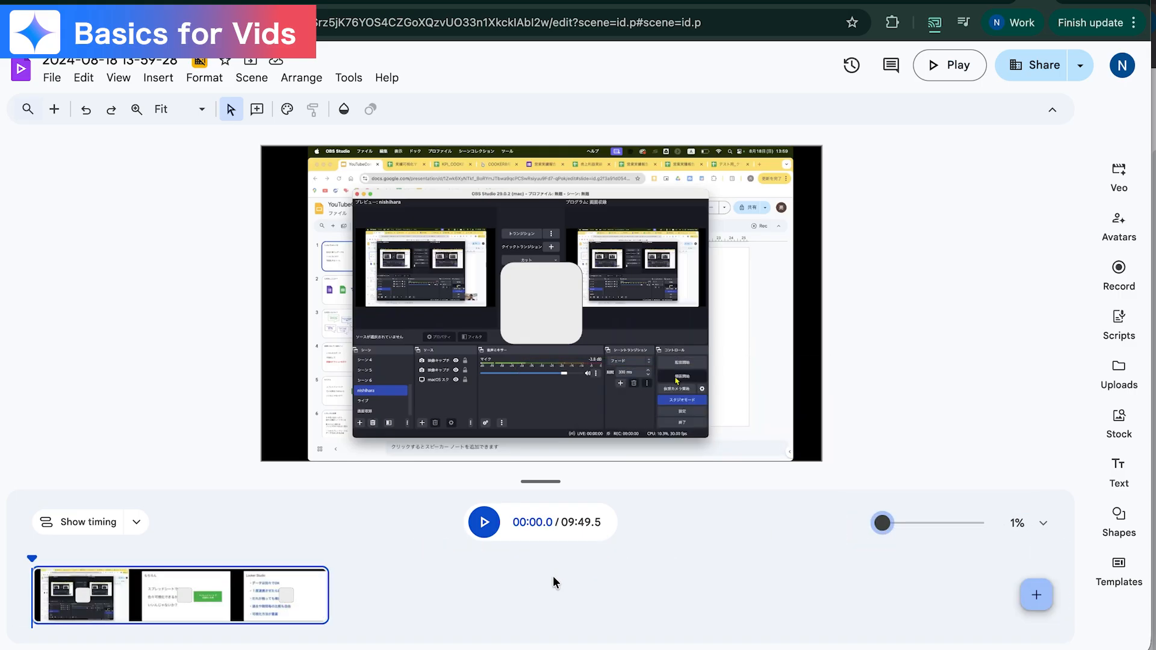
pyautogui.moveTo(963, 593); pyautogui.dragTo(762, 586)
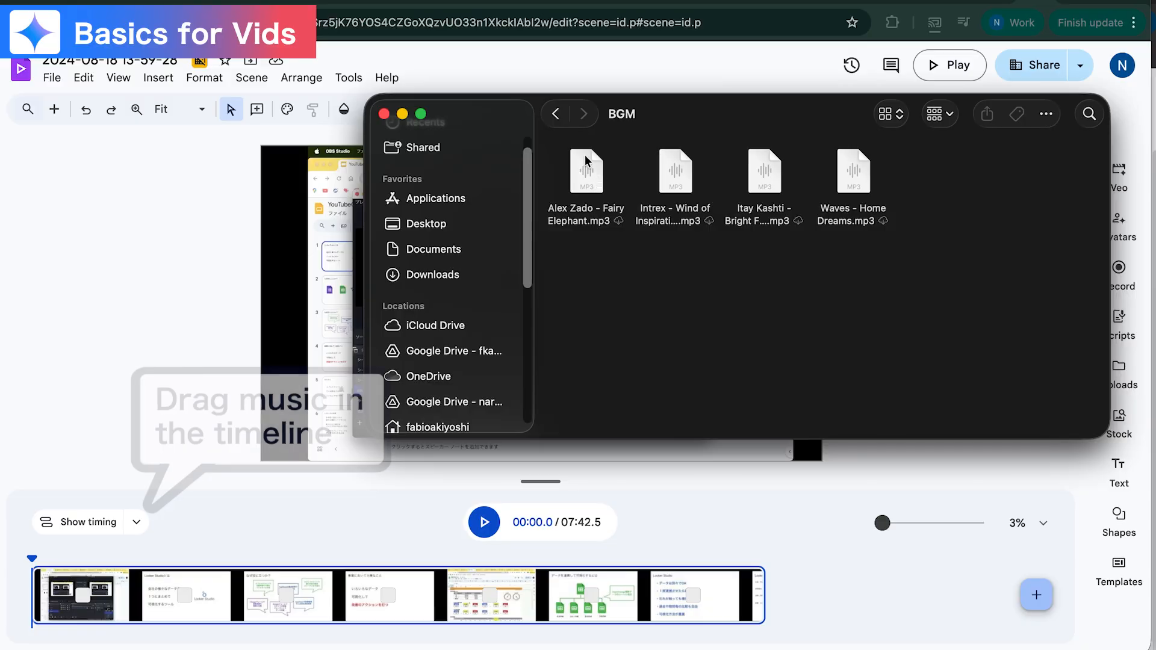
# Step: Add the Fairy Elephant MP3 from the BGM folder to the timeline and align it with the video's start
pyautogui.moveTo(586, 160); pyautogui.dragTo(627, 598)
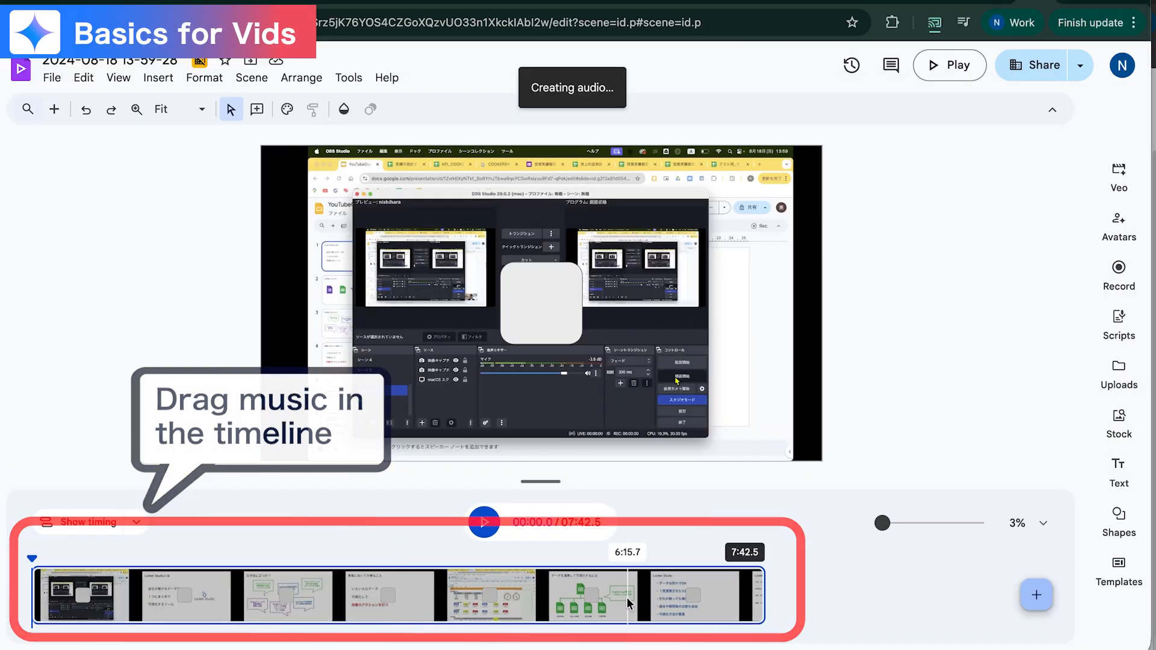
pyautogui.moveTo(556, 620); pyautogui.dragTo(211, 620)
# Step: Set the volume of the music track to 10% and adjust its fade-in
pyautogui.rightClick(232, 621)
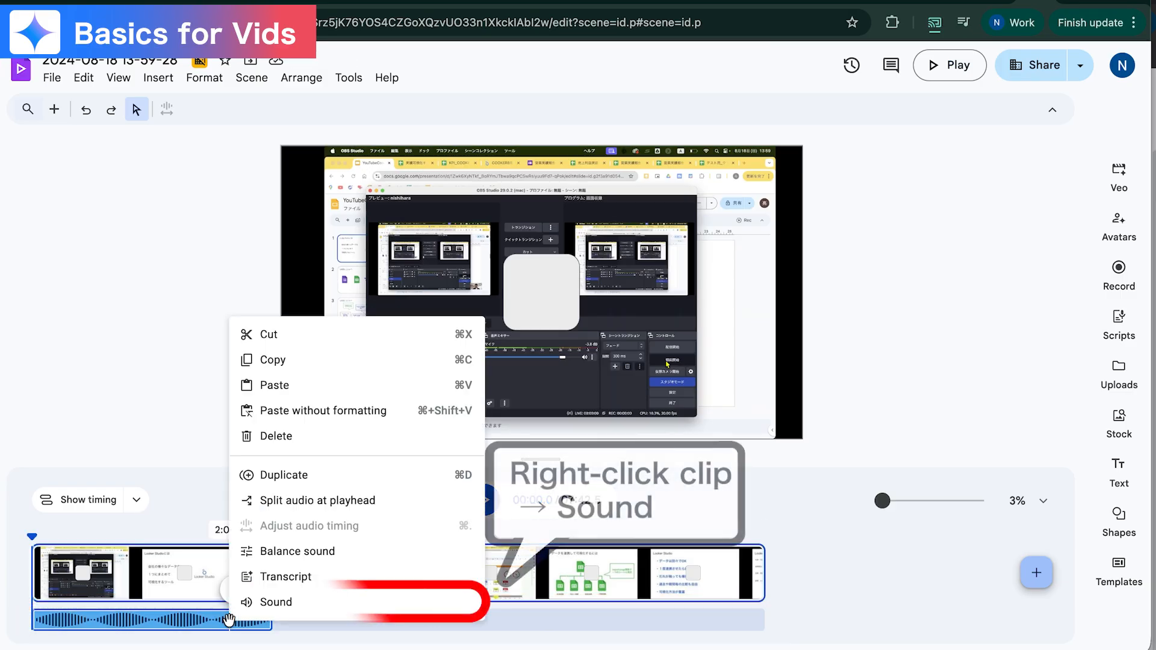
pyautogui.click(292, 602)
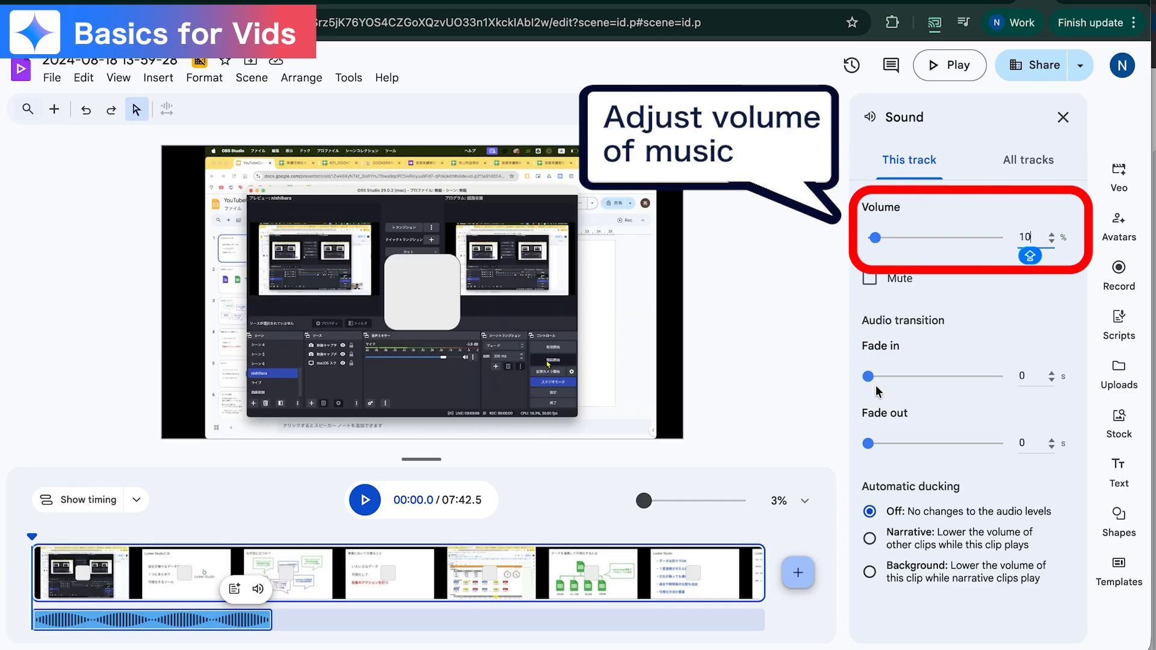
pyautogui.click(873, 379)
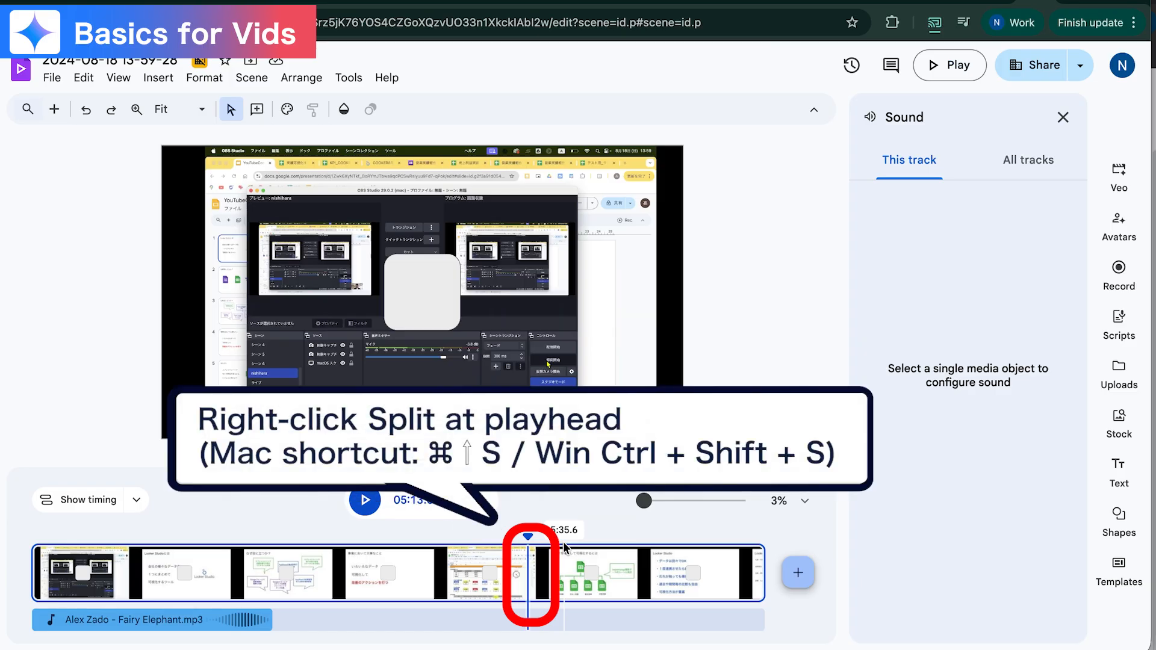
# Step: Split the video clip at about 5:13 and 4:07, and delete the section between the two cuts
pyautogui.press('super+shift+s')
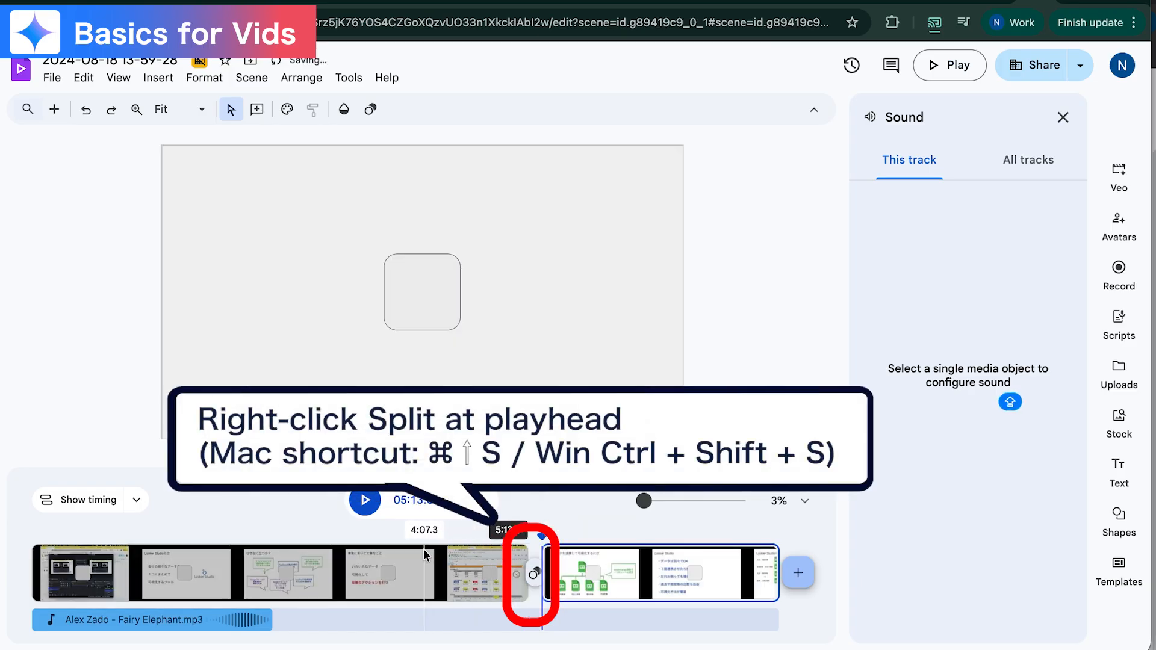
pyautogui.click(424, 550)
pyautogui.press('super+shift+s')
pyautogui.click(465, 552)
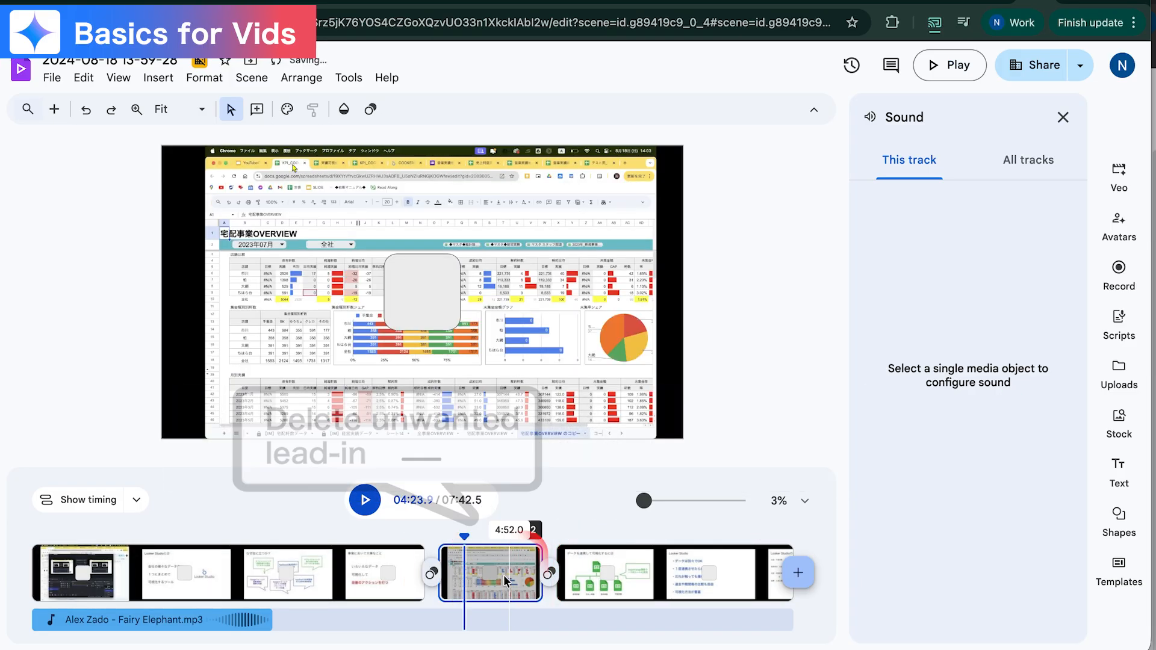
pyautogui.click(470, 584)
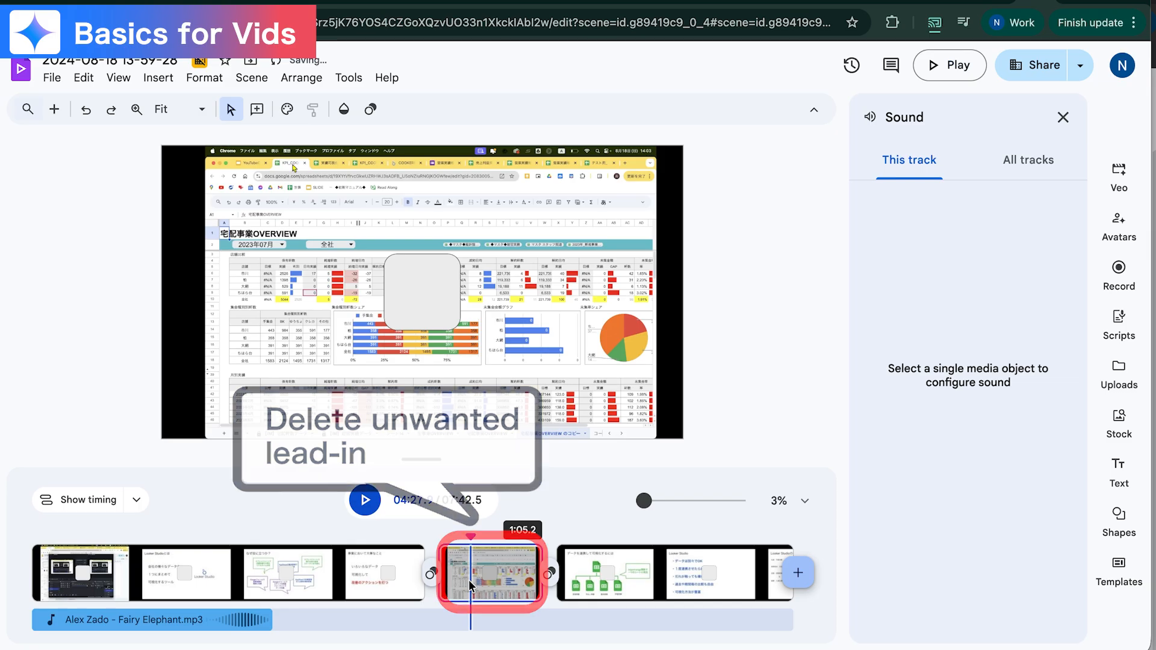
pyautogui.press('Delete')
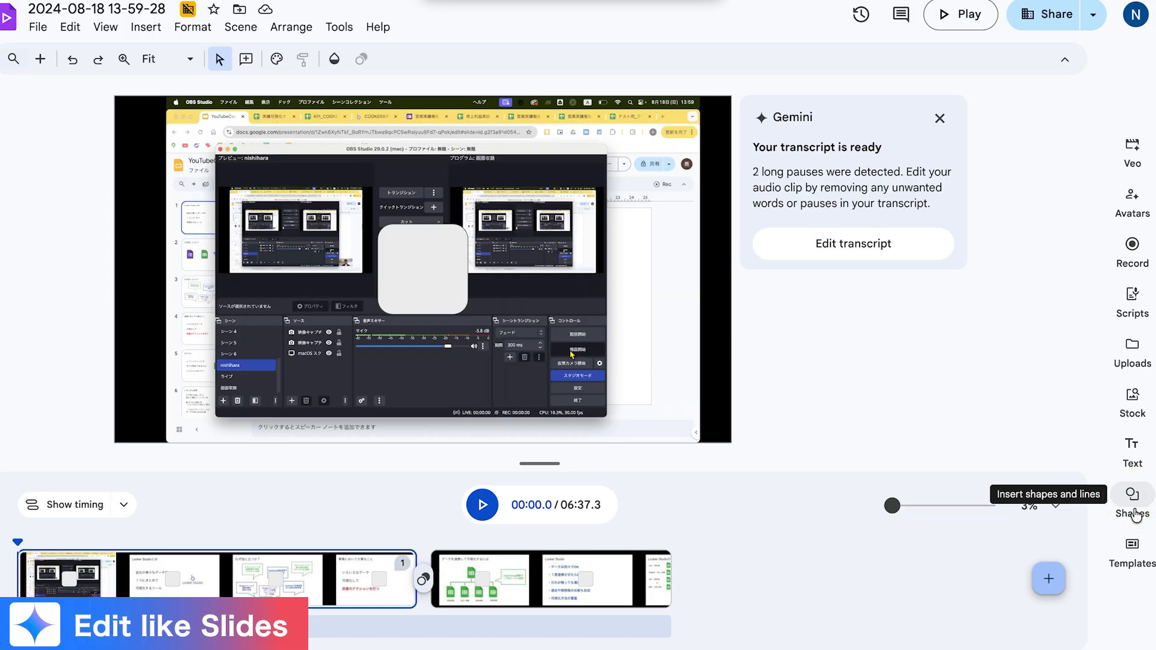
# Step: Add a rounded rectangle over the video, enlarge it and label it TEST
pyautogui.click(1135, 513)
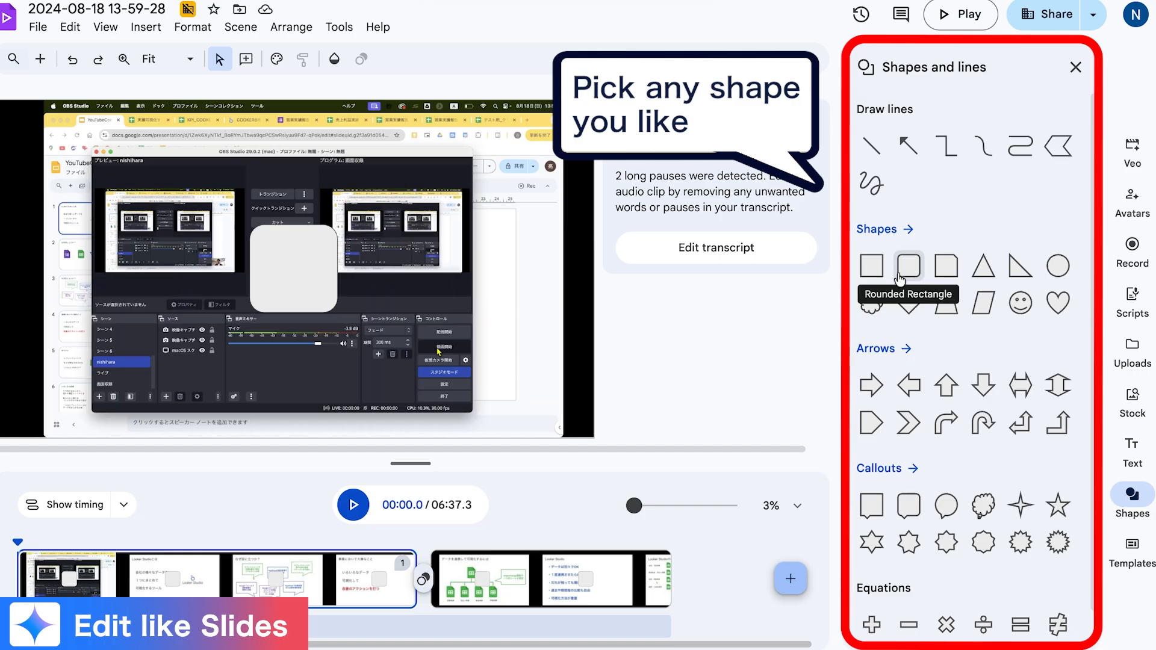
pyautogui.moveTo(900, 279); pyautogui.dragTo(408, 257)
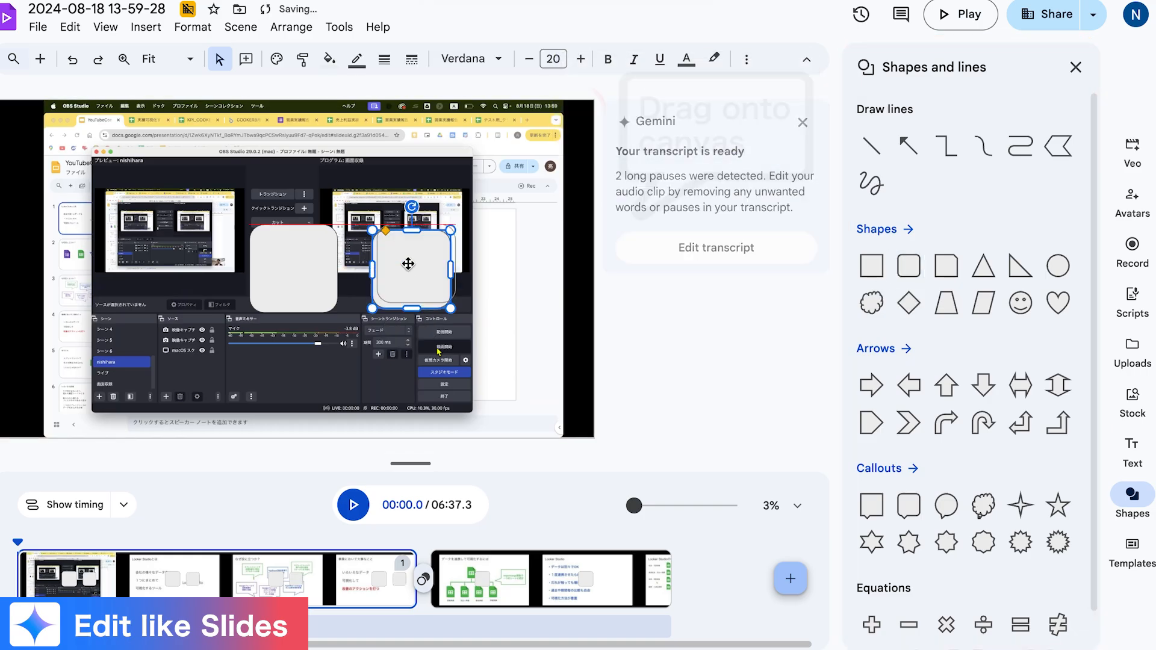
pyautogui.moveTo(456, 296); pyautogui.dragTo(498, 329)
pyautogui.doubleClick(441, 272)
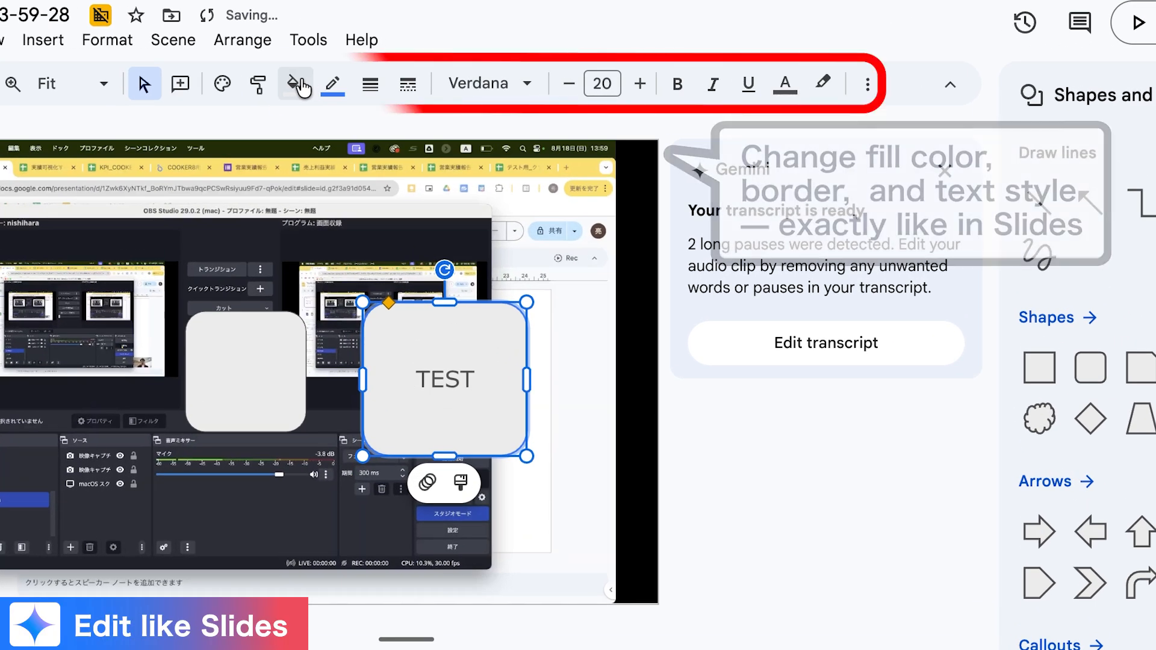
# Step: Format the TEST rectangle with a light blue fill and Arial text, and enlarge it across the middle of the video
pyautogui.click(298, 84)
pyautogui.click(443, 363)
pyautogui.click(311, 348)
pyautogui.click(295, 349)
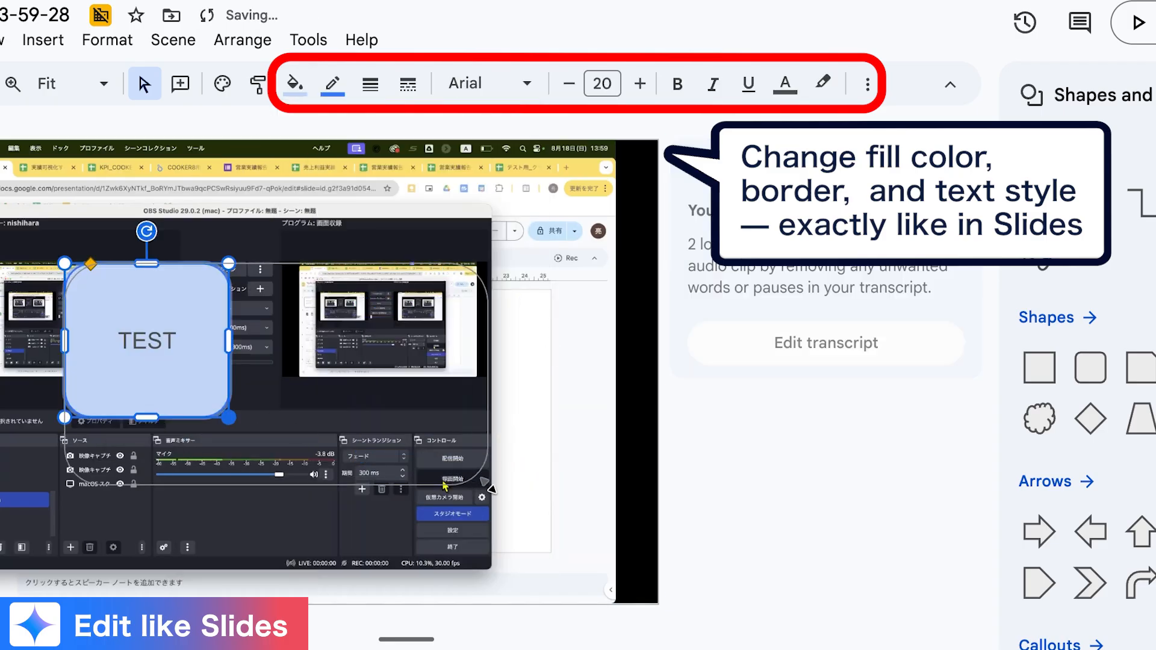
pyautogui.moveTo(391, 446); pyautogui.dragTo(372, 446)
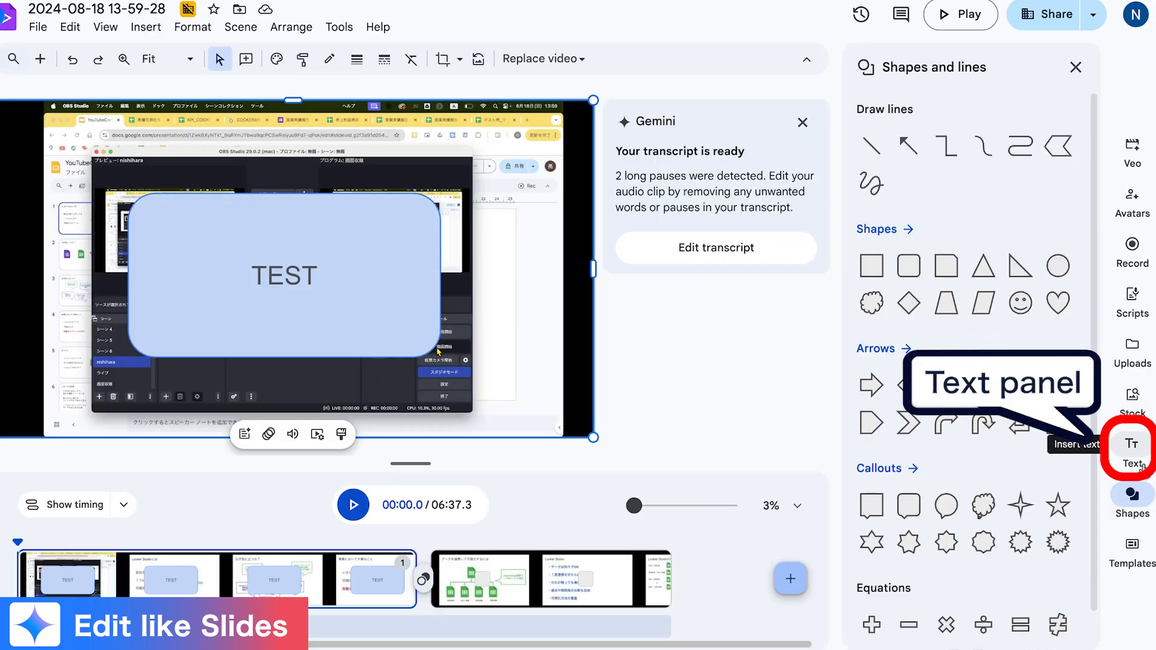
# Step: Insert the "This Week's Recap" headline template and place it in the upper part of the canvas
pyautogui.click(1141, 465)
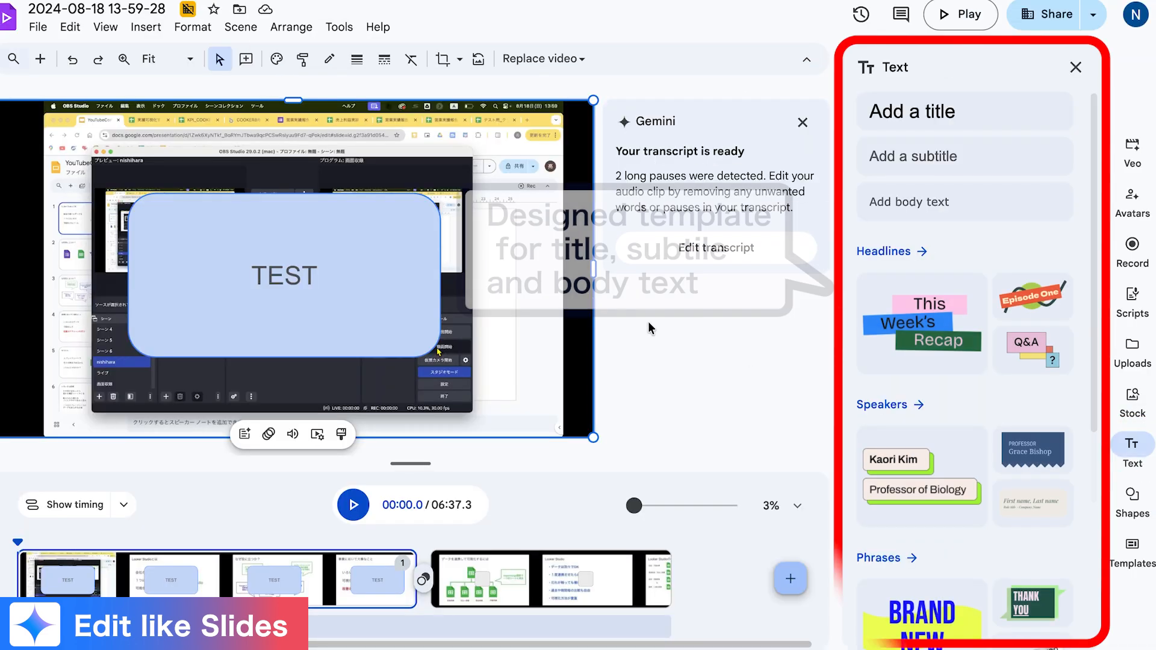
pyautogui.click(931, 325)
pyautogui.moveTo(227, 218); pyautogui.dragTo(221, 209)
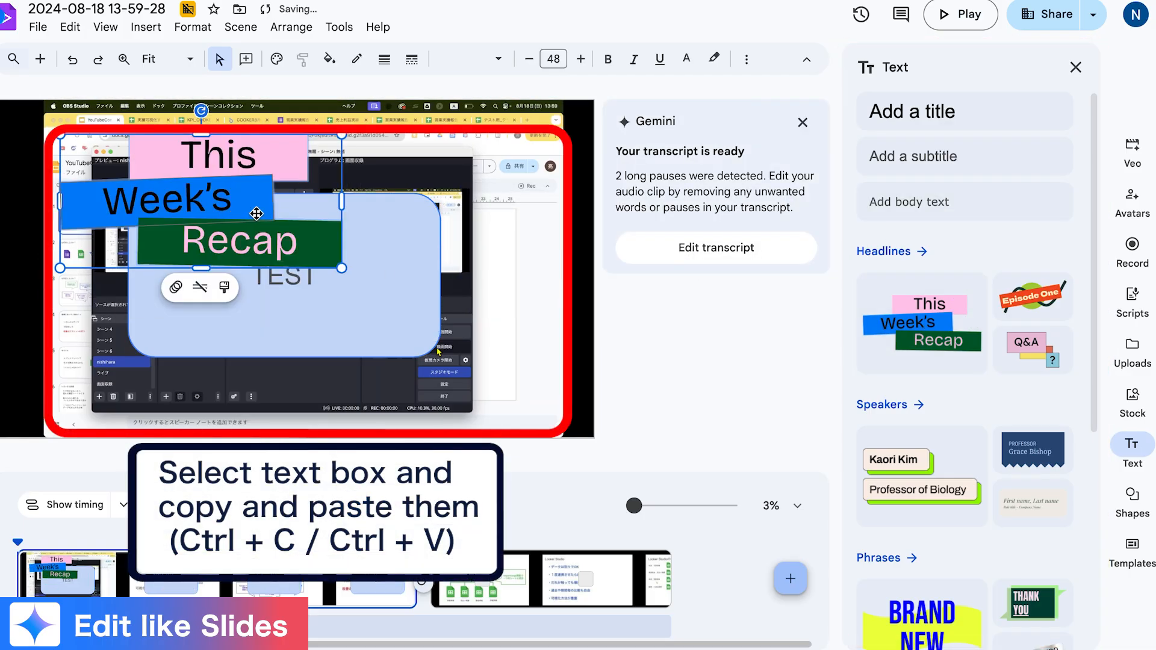
# Step: Duplicate the "This Week's Recap" headline below the original, and narrow the TEST rectangle beside the copy
pyautogui.hotkey('ctrl', 'v')
pyautogui.moveTo(333, 253); pyautogui.dragTo(297, 376)
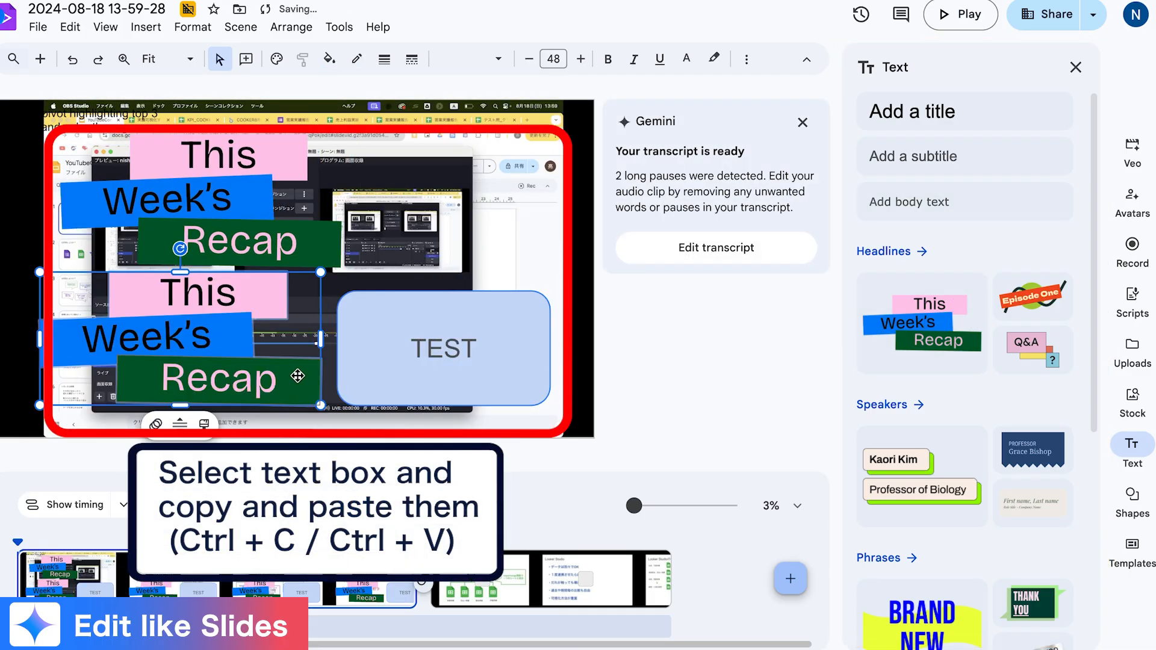
pyautogui.click(323, 244)
pyautogui.moveTo(323, 244); pyautogui.dragTo(341, 242)
pyautogui.click(511, 326)
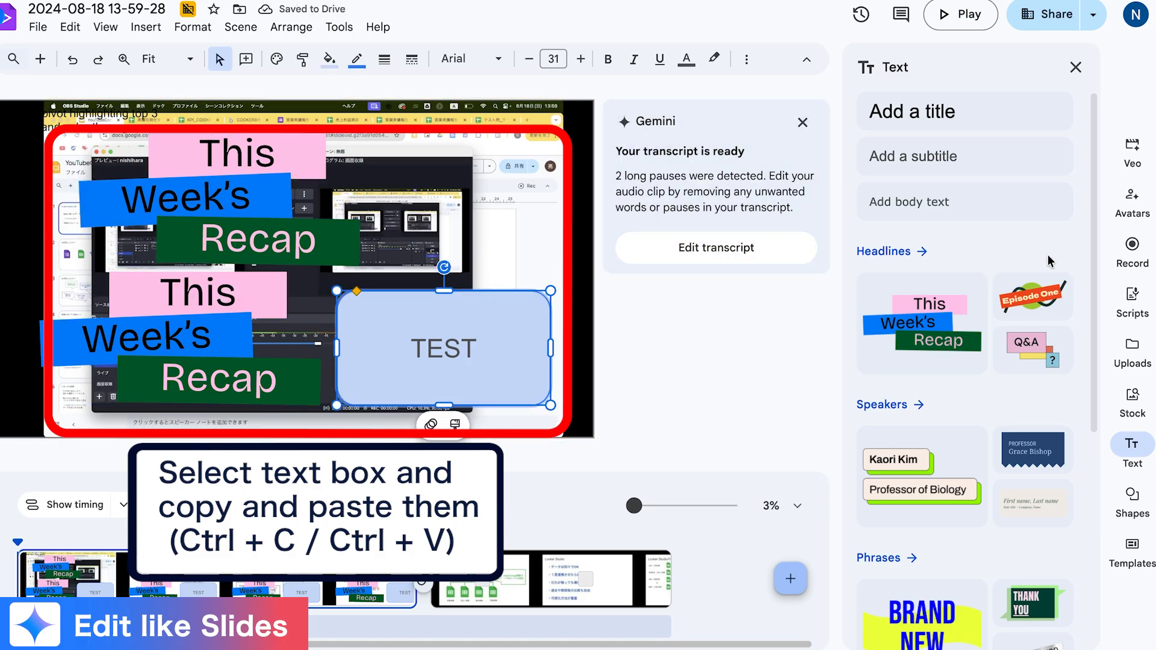
pyautogui.moveTo(331, 287); pyautogui.dragTo(426, 281)
pyautogui.hotkey('ctrl', 'v')
pyautogui.click(339, 263)
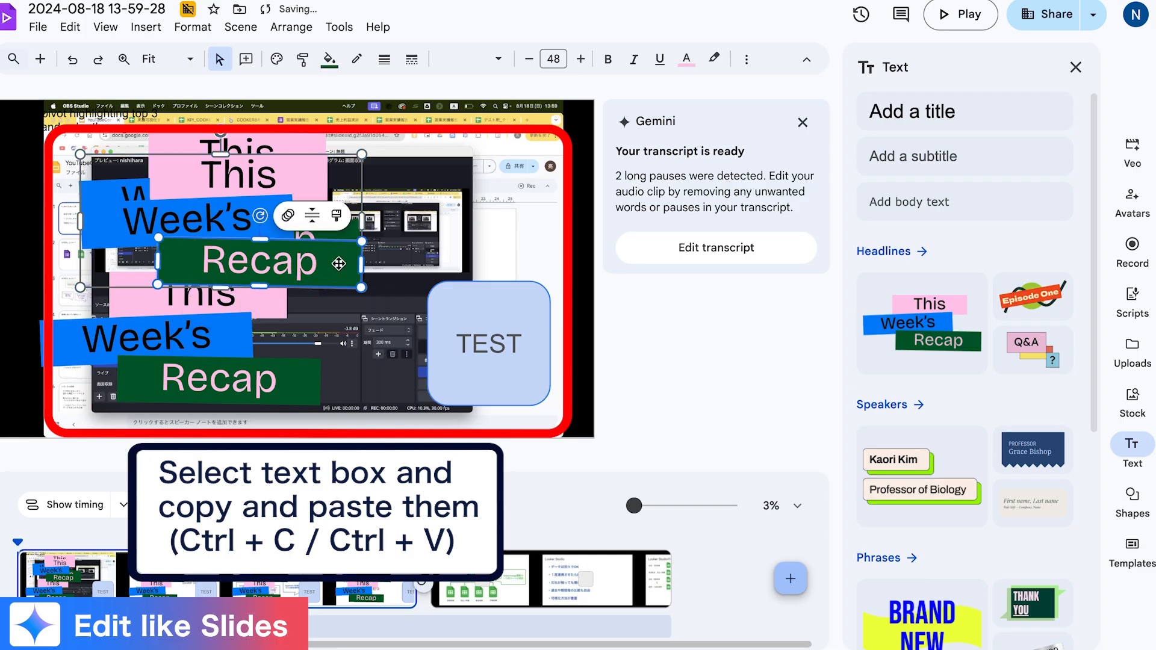
pyautogui.moveTo(339, 263); pyautogui.dragTo(534, 224)
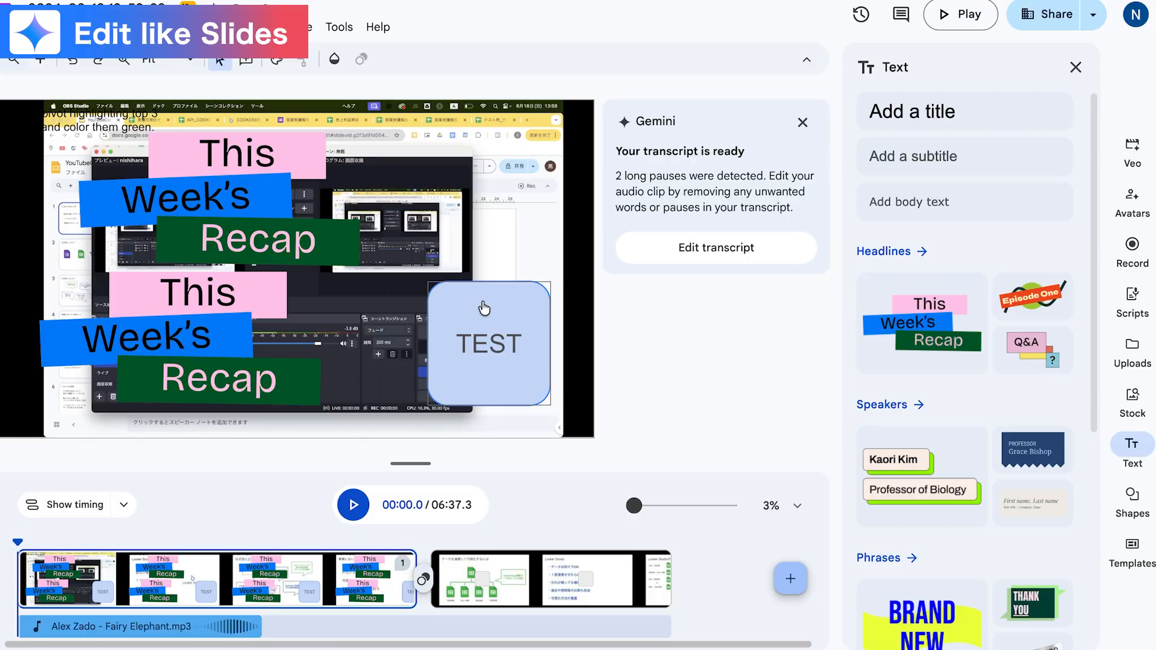
# Step: Give the TEST rectangle separate enter and exit animations: Fade on entry and a 0.8-second Slide by character on exit
pyautogui.rightClick(484, 309)
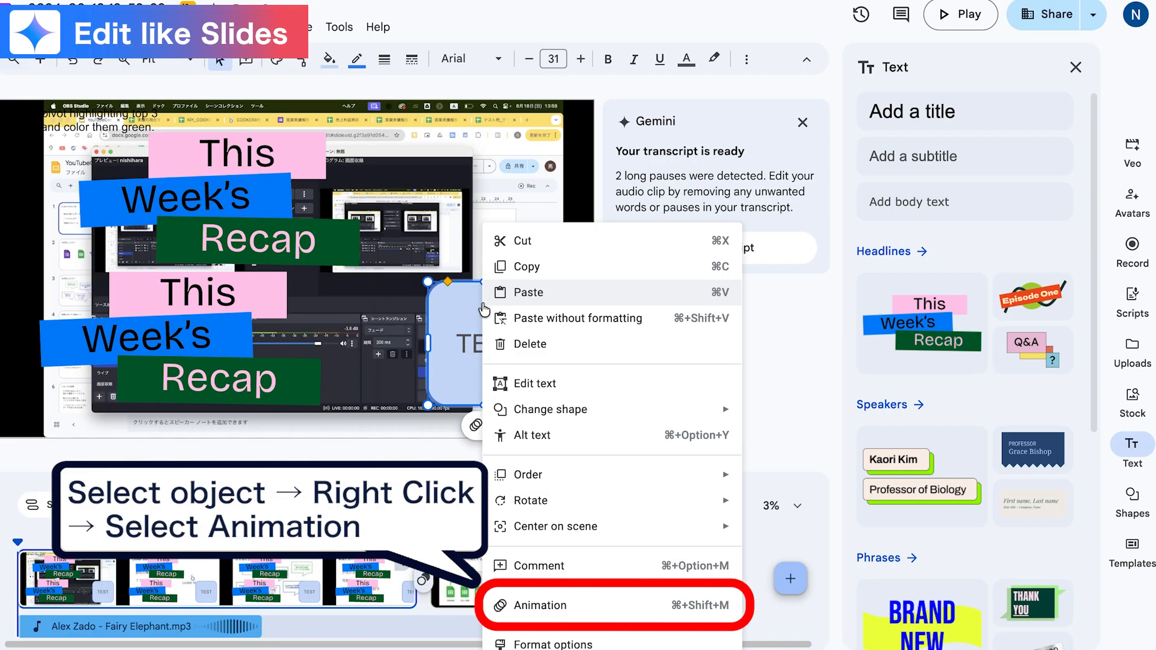
pyautogui.click(581, 616)
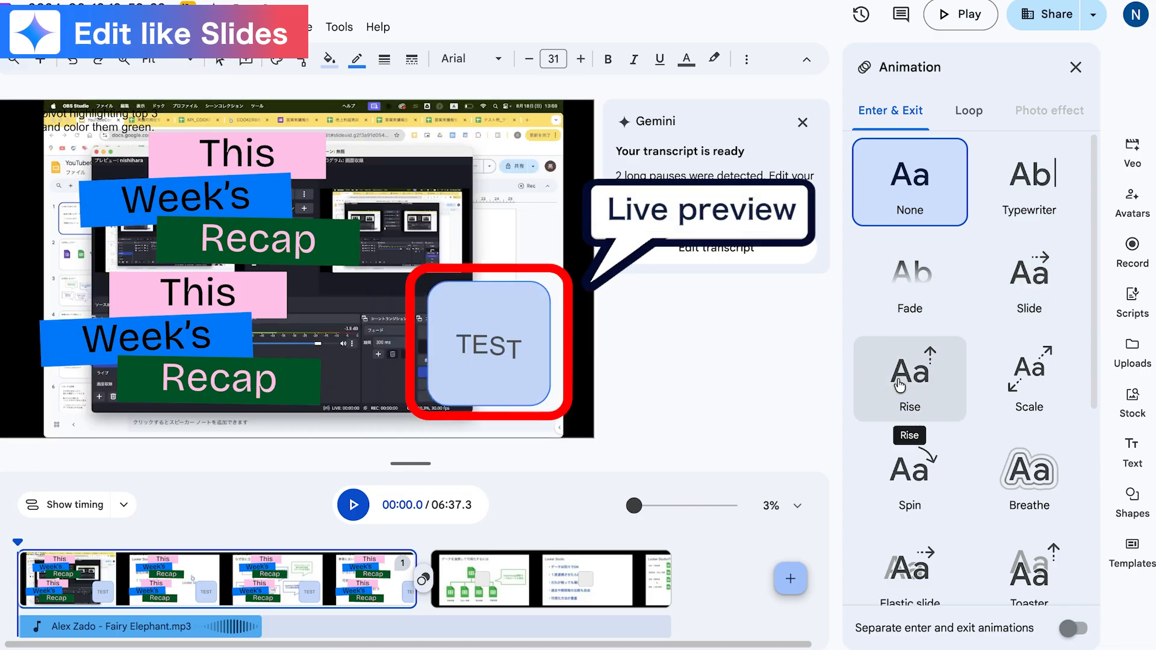
pyautogui.click(996, 379)
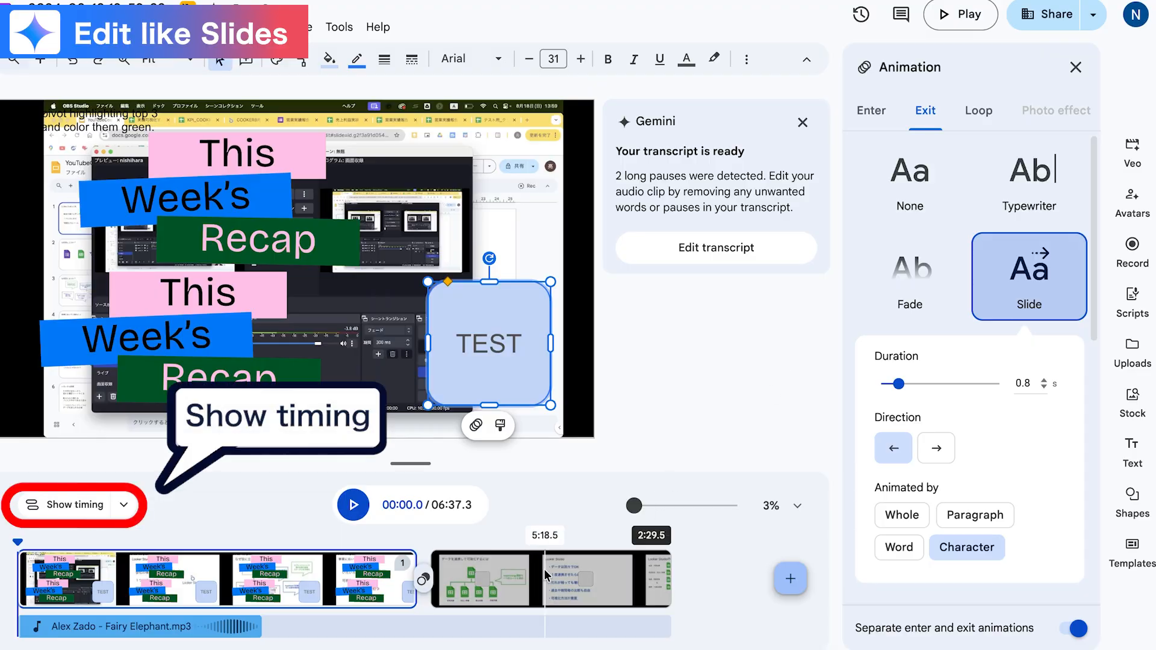
# Step: Show the object timing tracks and trim the two headline groups so the second starts when the first ends
pyautogui.click(108, 506)
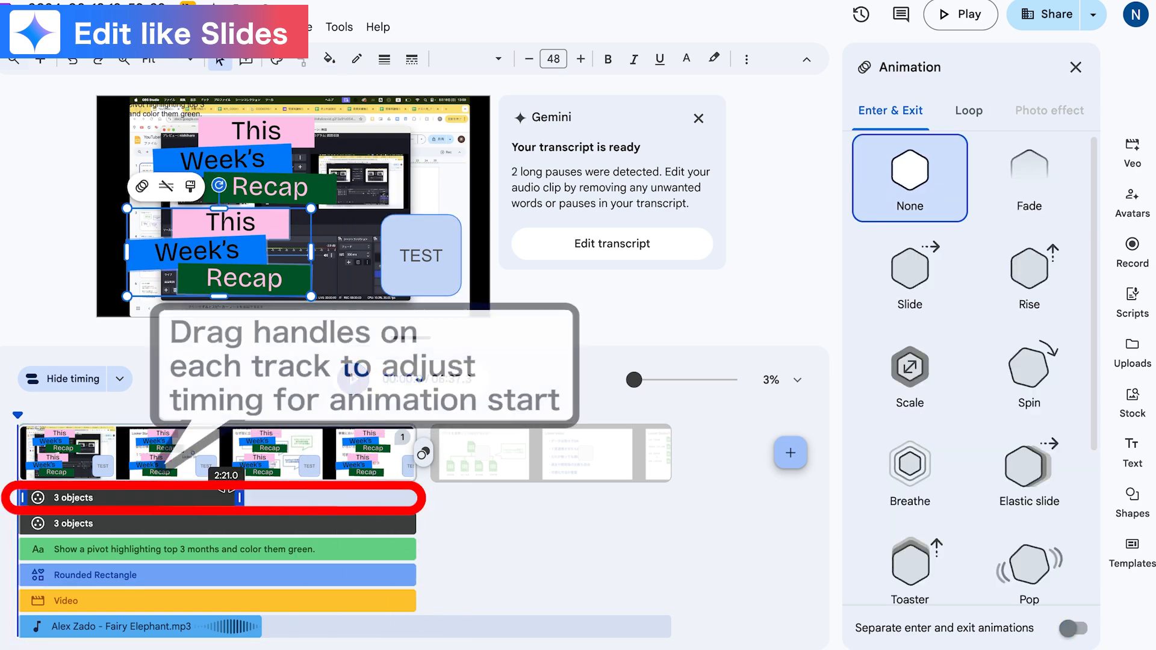
pyautogui.moveTo(229, 490); pyautogui.dragTo(128, 497)
pyautogui.click(27, 523)
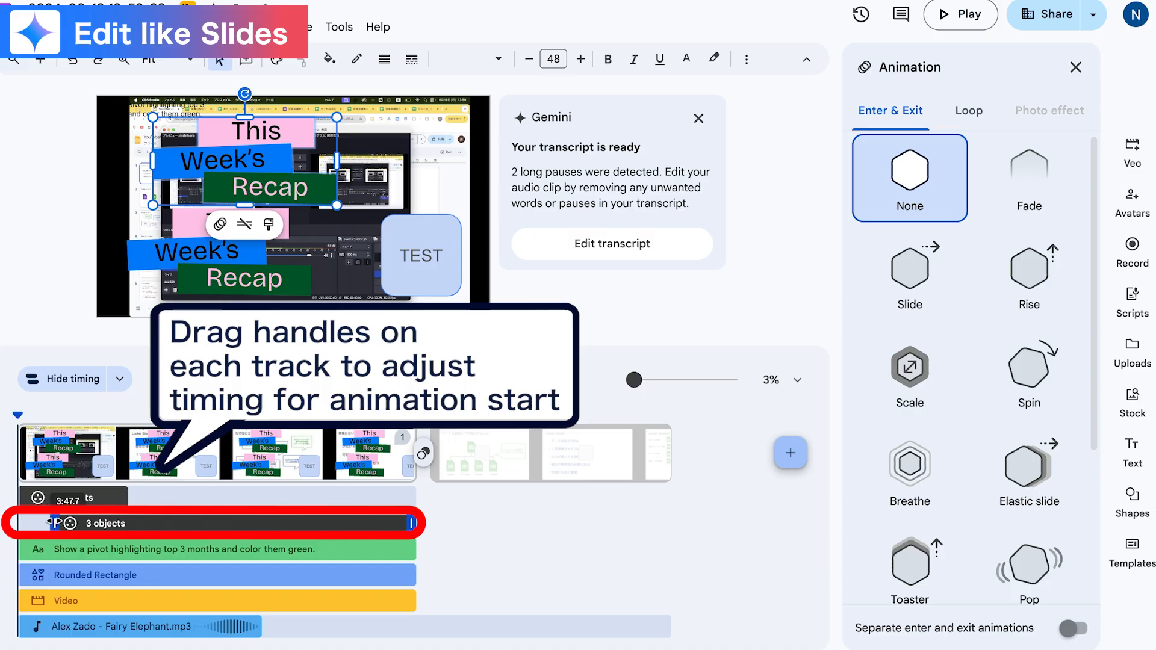
pyautogui.moveTo(50, 522); pyautogui.dragTo(116, 522)
pyautogui.moveTo(411, 524); pyautogui.dragTo(234, 523)
# Step: Delay the pivot text until the second headline group ends, and start the TEST rectangle near the scene's end
pyautogui.click(44, 550)
pyautogui.moveTo(23, 549); pyautogui.dragTo(234, 549)
pyautogui.click(209, 577)
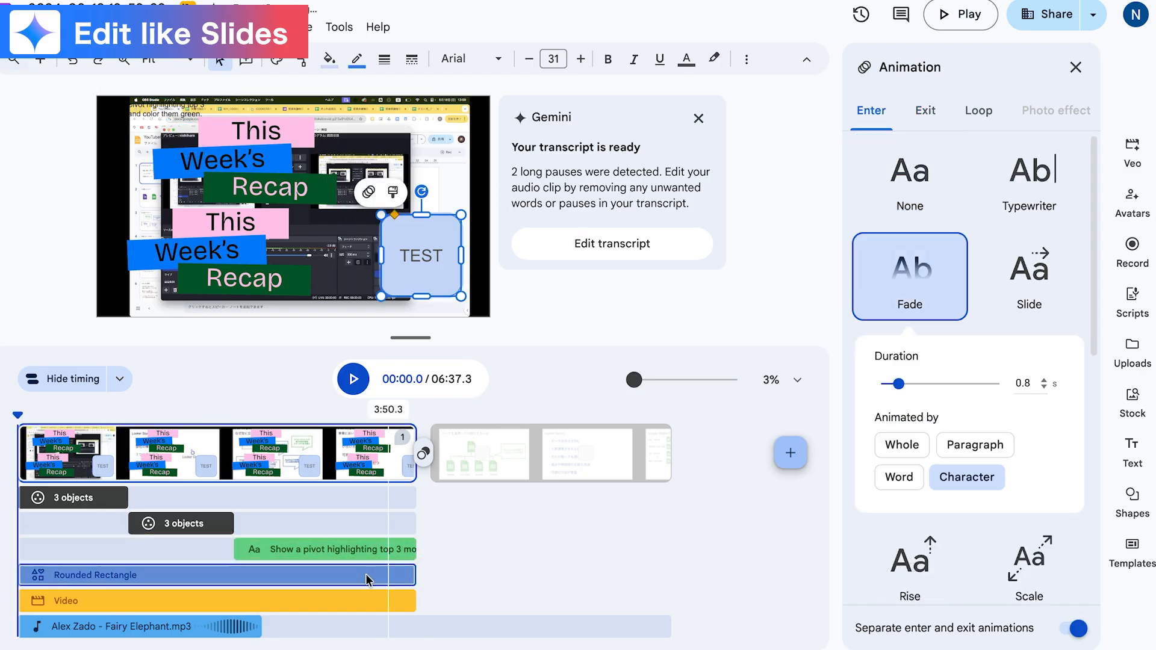
pyautogui.moveTo(21, 575); pyautogui.dragTo(210, 570)
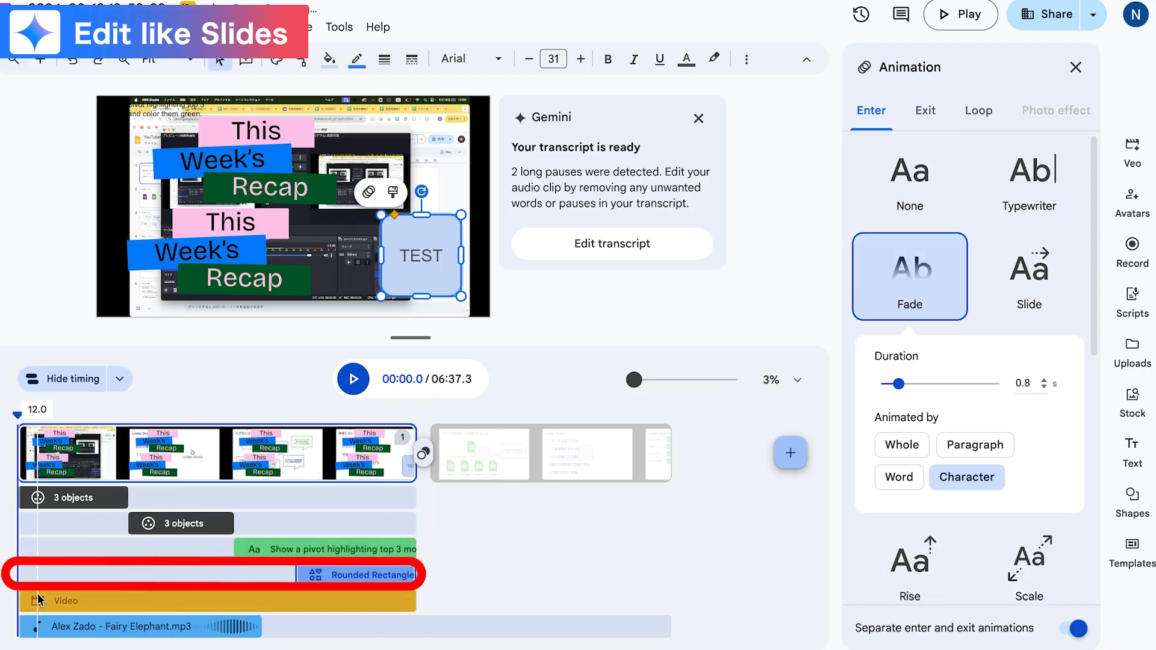
pyautogui.click(39, 600)
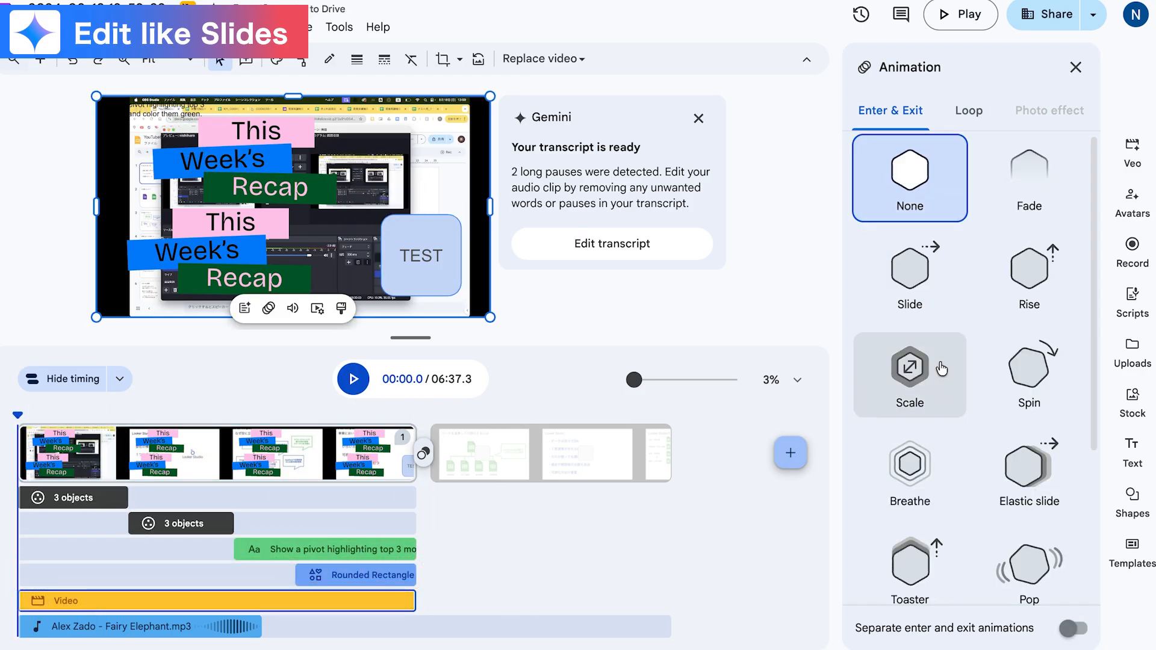
# Step: Apply a Dissolve transition between the two scenes with a duration of 0.41 s
pyautogui.click(425, 454)
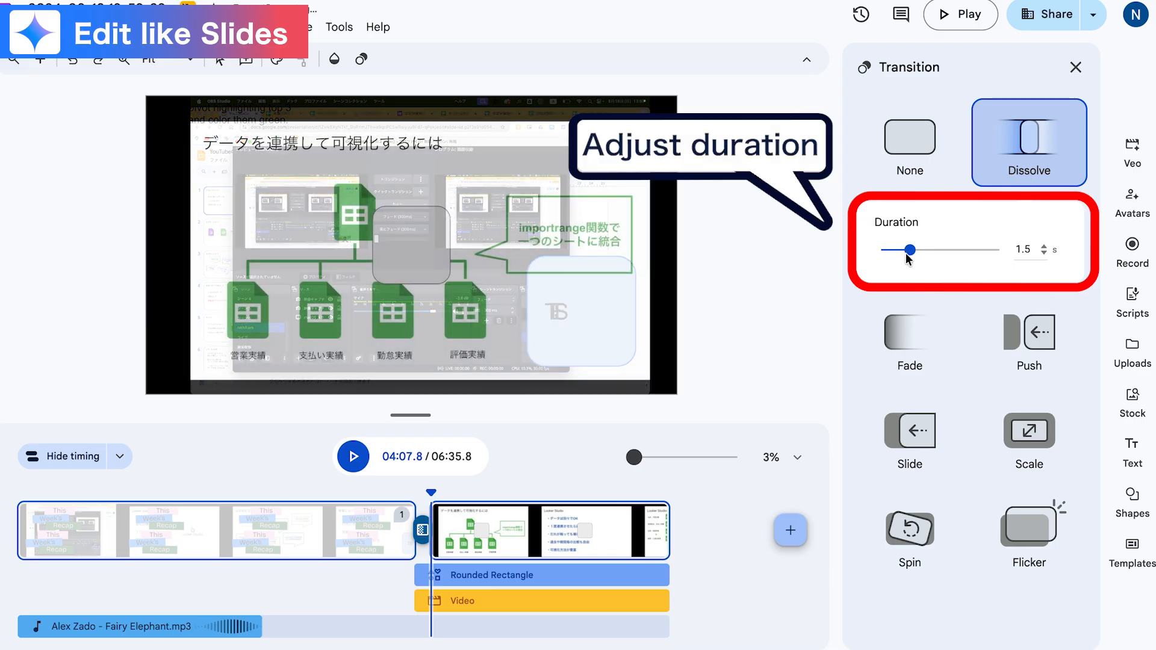
pyautogui.moveTo(908, 257); pyautogui.dragTo(894, 259)
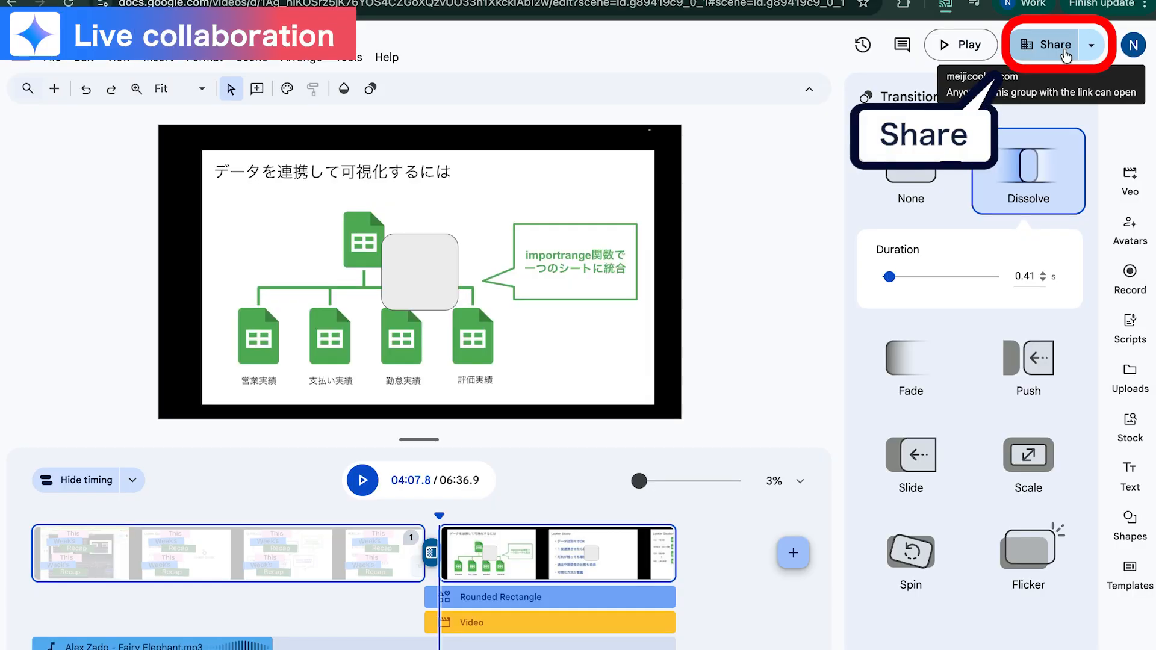
# Step: Share the video with the suggested teammate from the contact list and accept sharing outside the organization
pyautogui.click(1055, 44)
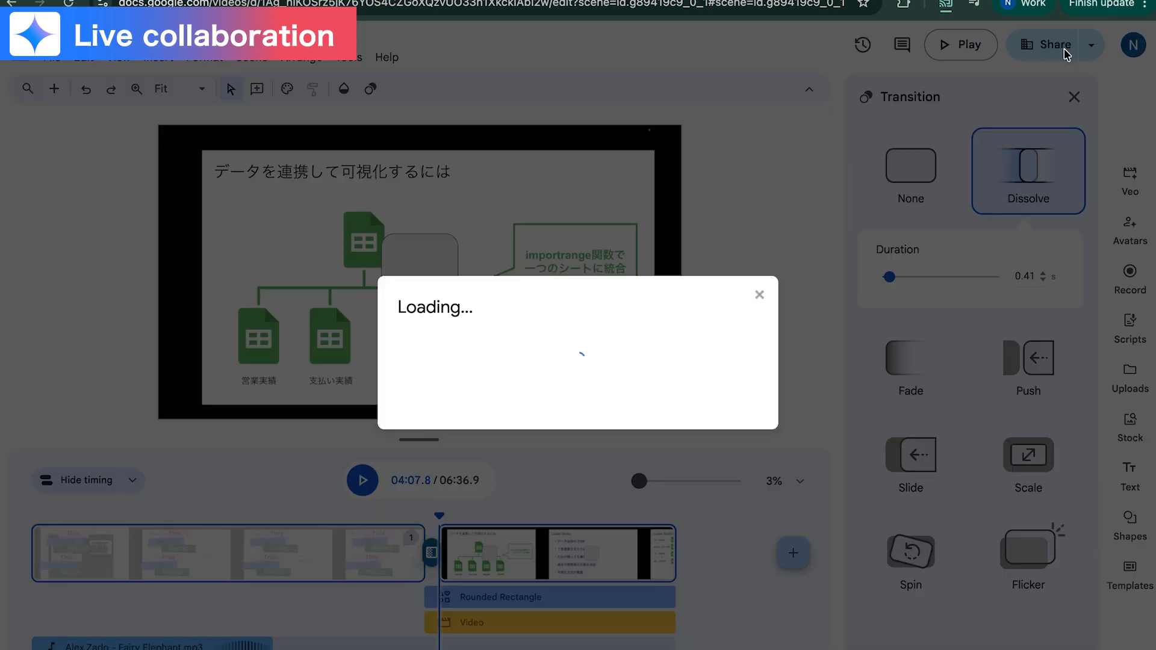
pyautogui.click(602, 166)
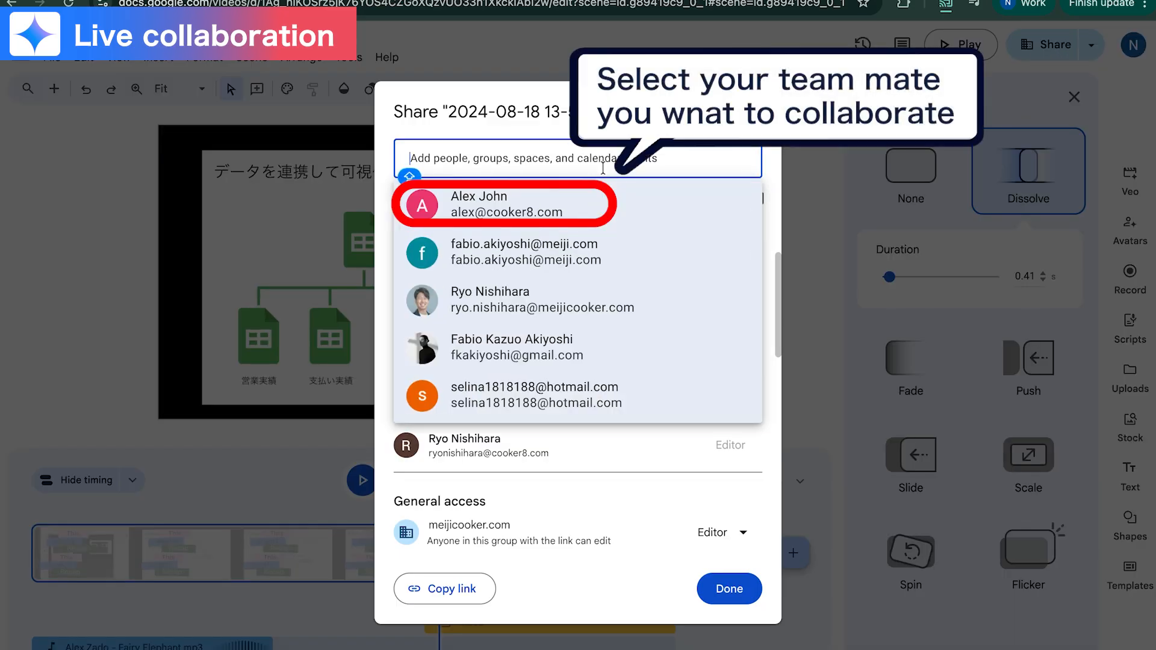
pyautogui.click(587, 207)
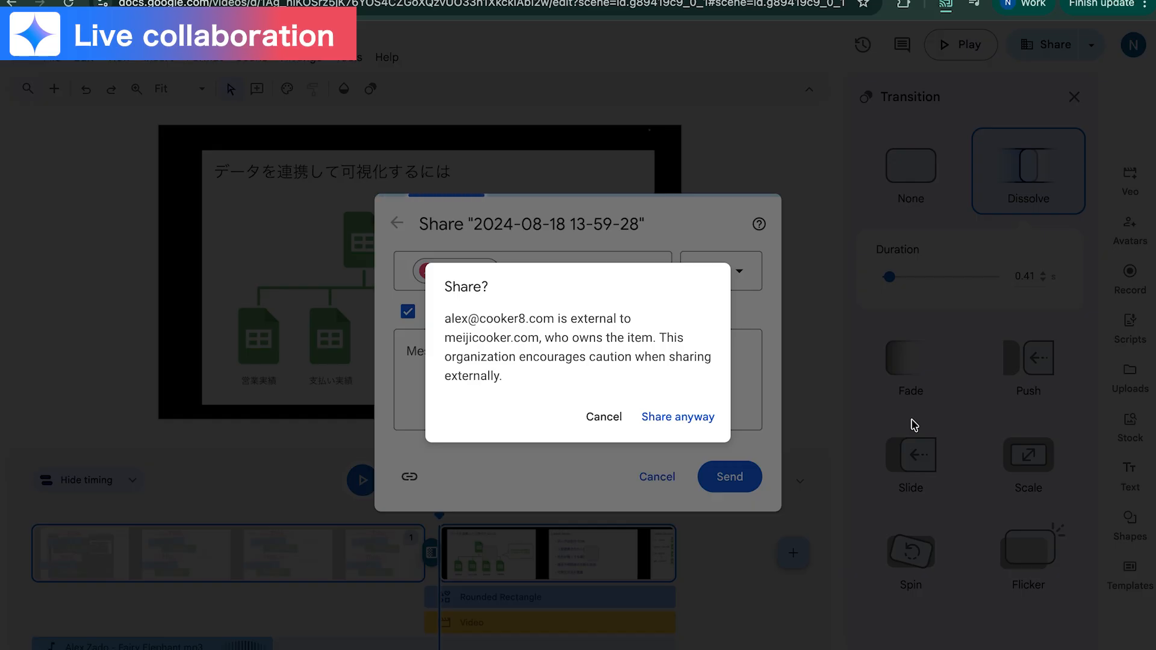
pyautogui.click(710, 427)
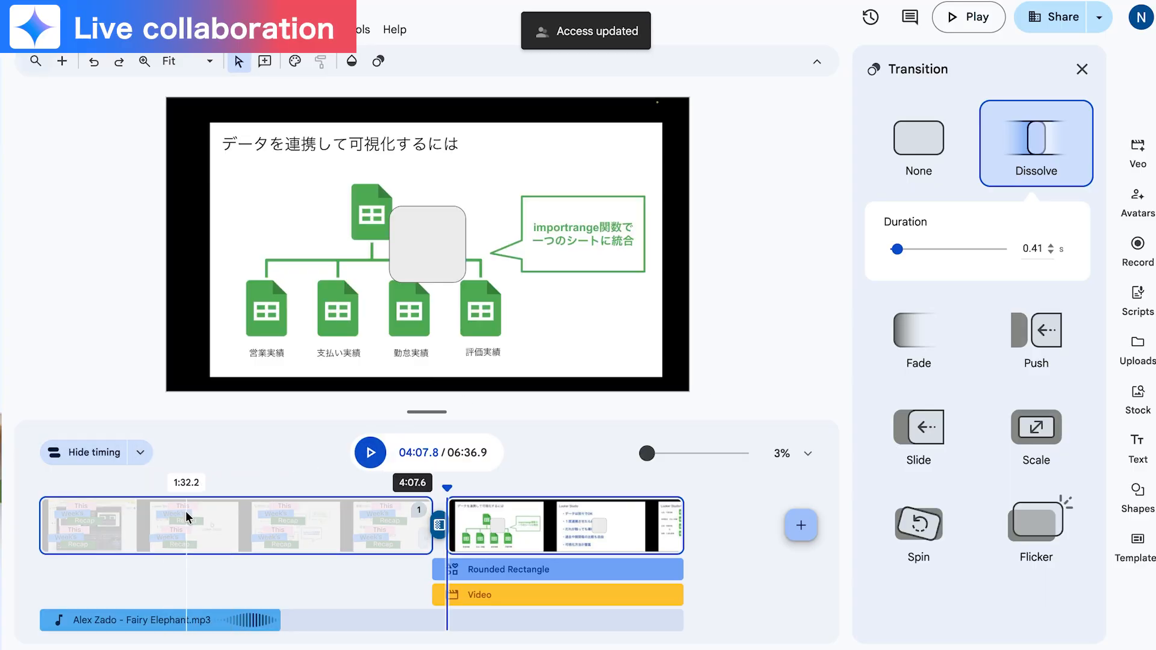
# Step: Turn off the timing display to hide the object layers in the timeline
pyautogui.click(141, 454)
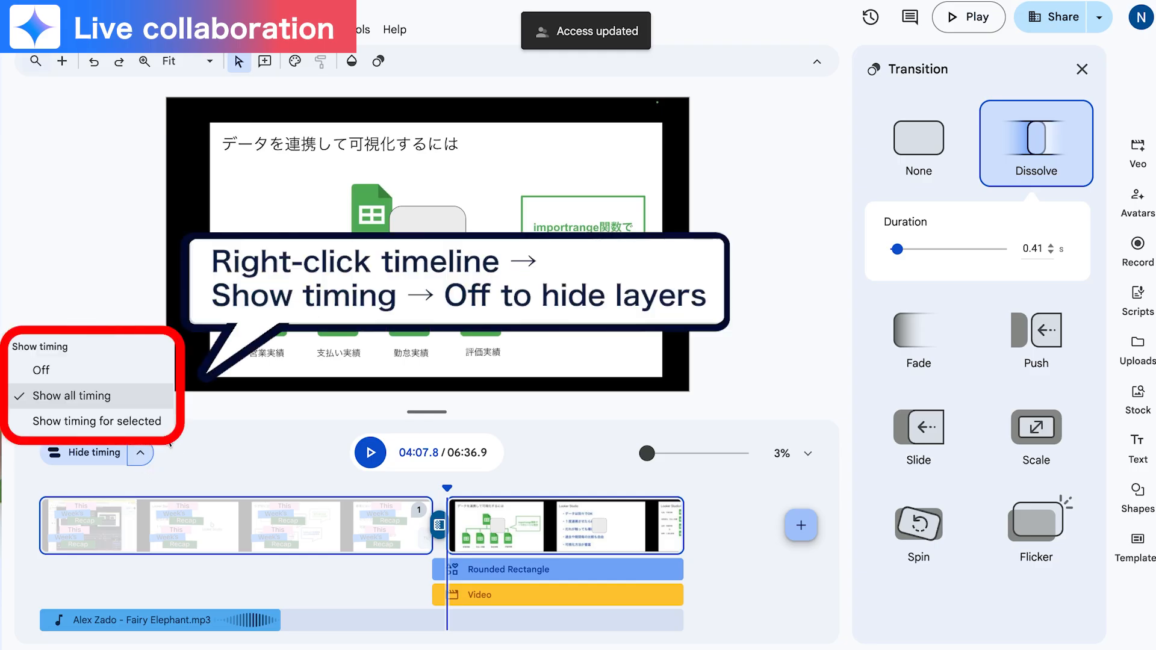
pyautogui.click(78, 377)
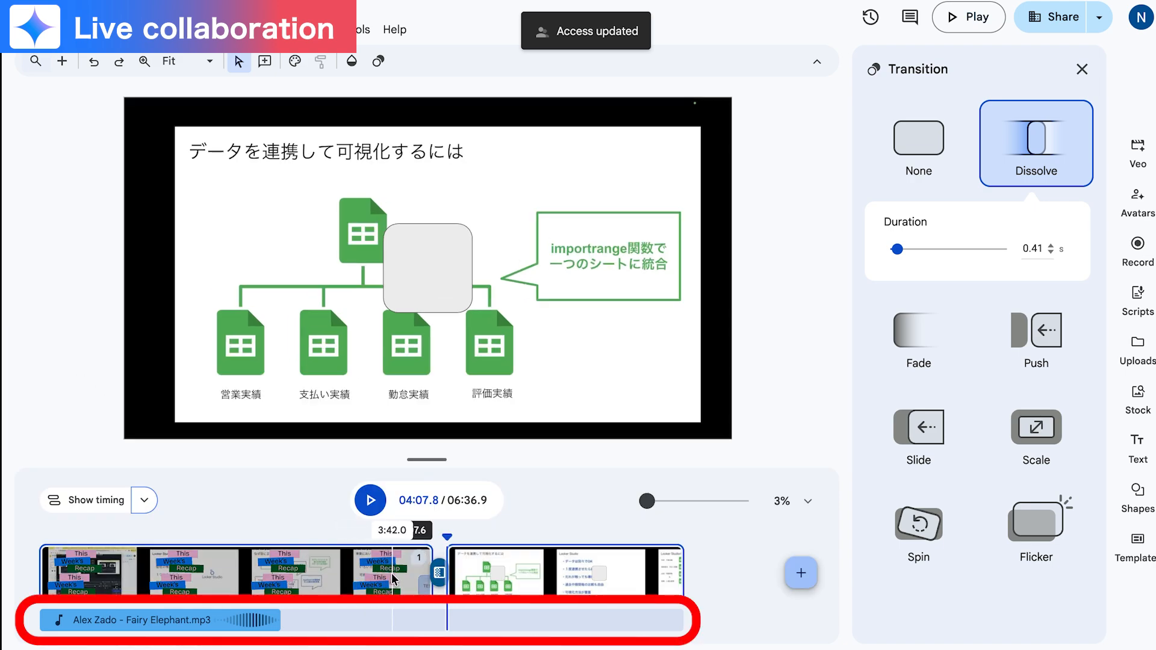